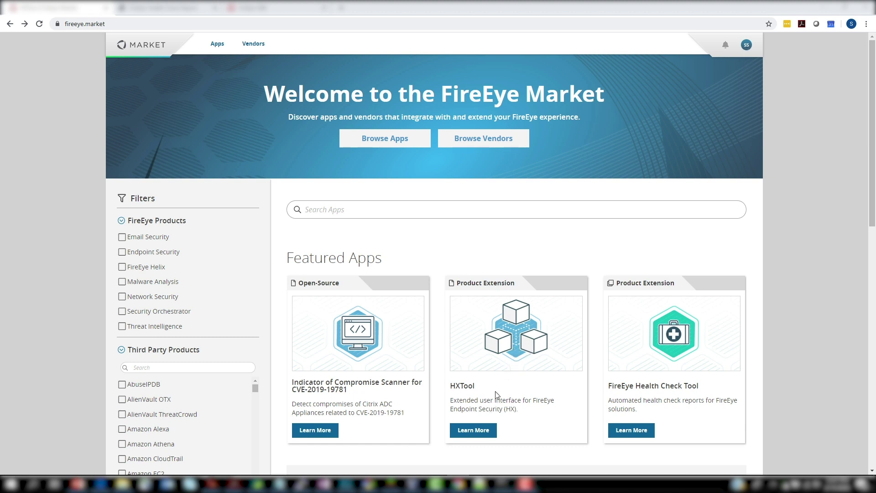
Step: Open the HXTool detail page in FireEye Market, then switch to the fireeye_hca folder
{"action": "left_click", "coordinate": [482, 430]}
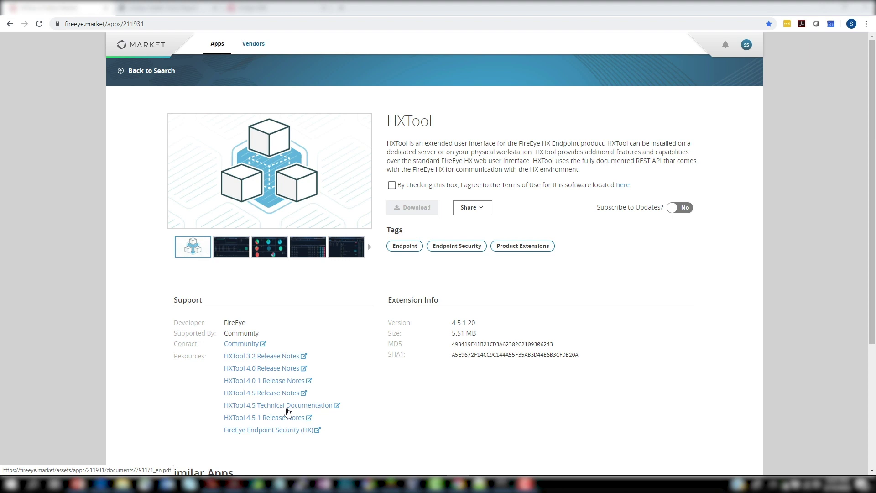
{"action": "key", "text": "alt+Tab"}
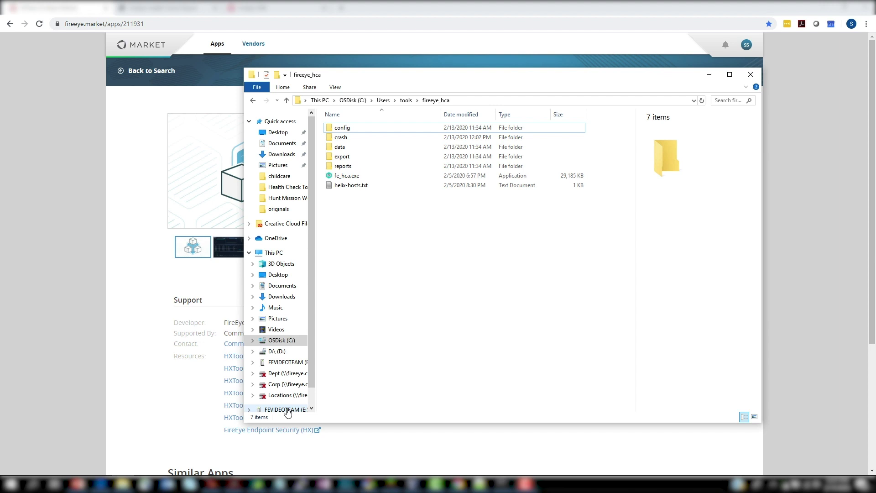
Step: In the Administrator Command Prompt, list the fireeye_hca folder contents with dir
{"action": "left_click", "coordinate": [122, 483]}
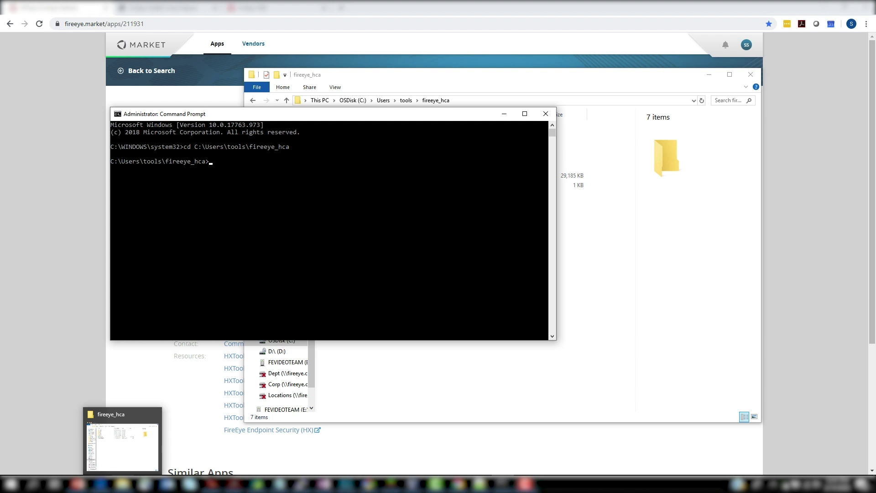
{"action": "type", "text": "dir"}
{"action": "key", "text": "Return"}
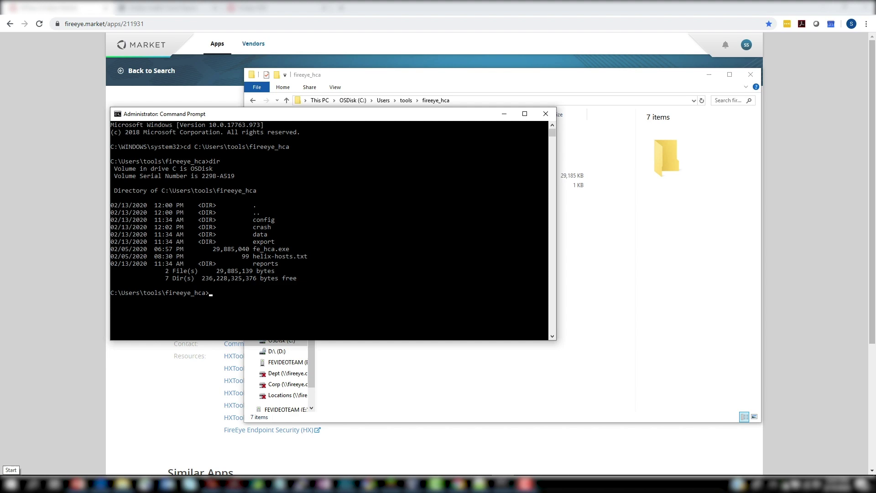
Step: Display the fe_hca.exe --help usage and scroll up to read its options
{"action": "type", "text": "fe_hca.exe"}
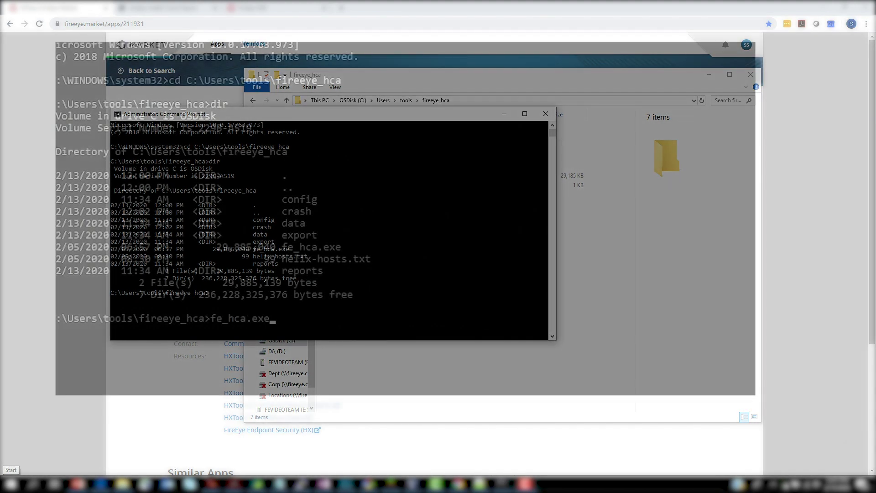
{"action": "type", "text": " --help"}
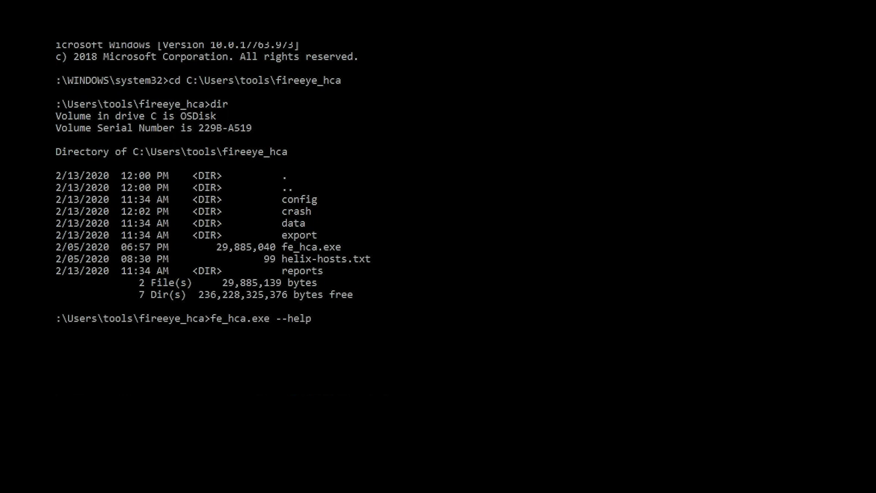
{"action": "key", "text": "Return"}
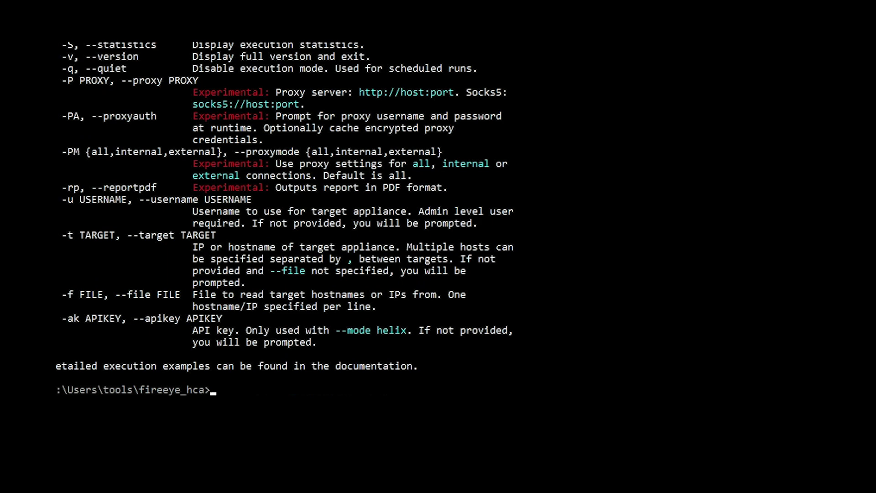
{"action": "scroll", "coordinate": [277, 325], "scroll_direction": "up", "scroll_amount": 10}
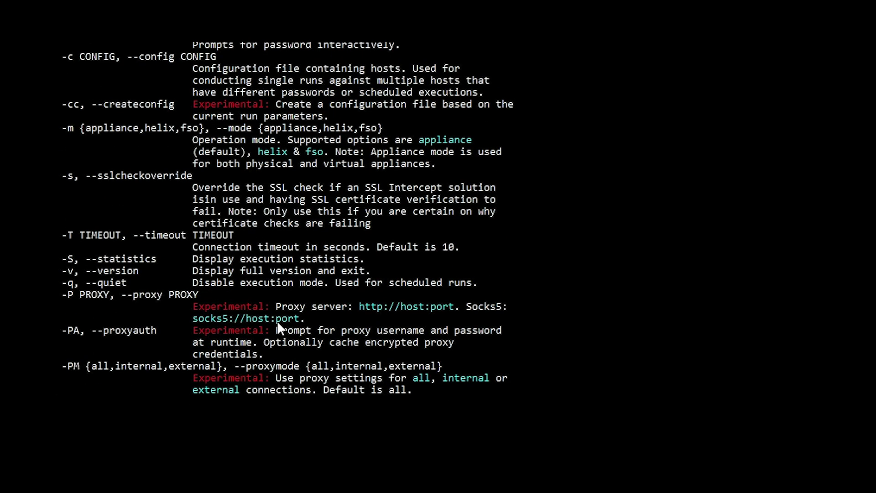
{"action": "scroll", "coordinate": [360, 103], "scroll_direction": "up", "scroll_amount": 6}
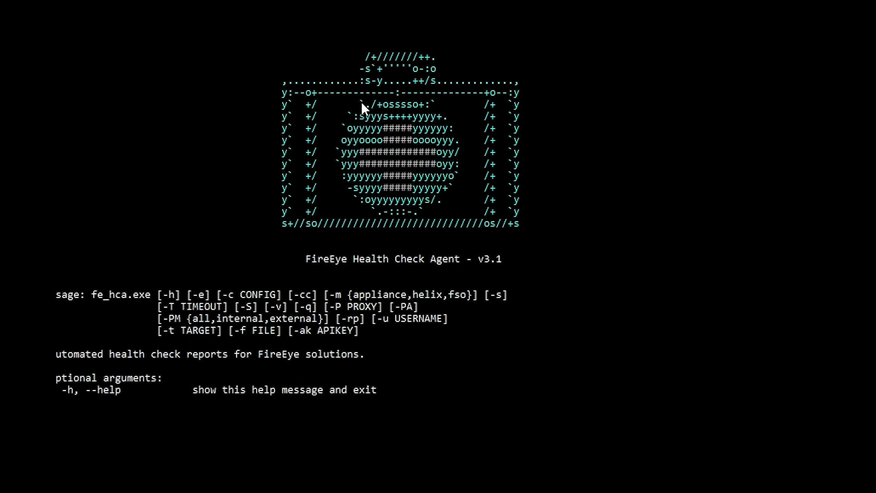
Step: Rerun fe_hca.exe with --target nx04.sfo.training.fireeye.com --username hca in place of --help
{"action": "key", "text": "Up"}
{"action": "key", "text": "BackSpace"}
{"action": "key", "text": "BackSpace"}
{"action": "key", "text": "BackSpace"}
{"action": "key", "text": "BackSpace"}
{"action": "key", "text": "BackSpace"}
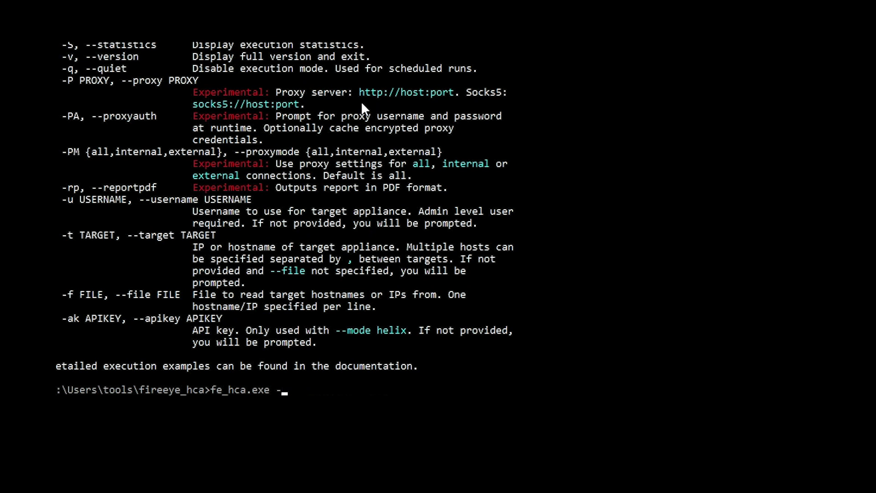
{"action": "key", "text": "BackSpace"}
{"action": "type", "text": "--target nx04.sfo."}
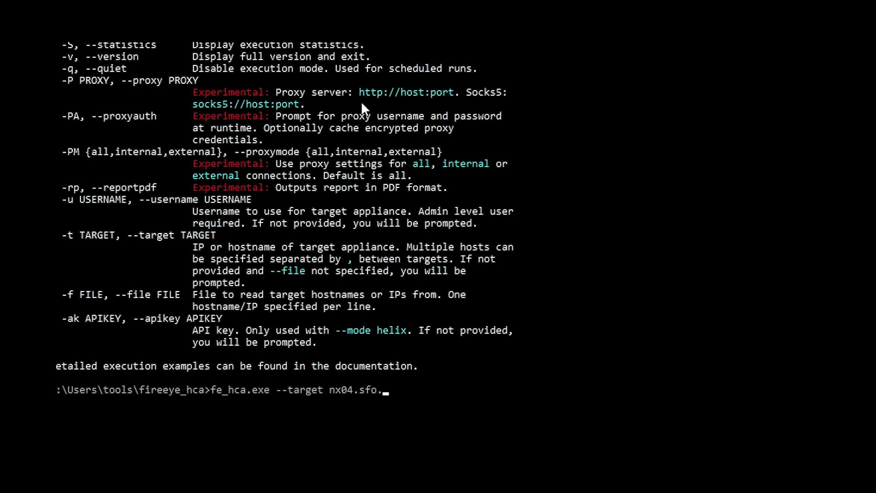
{"action": "type", "text": "training.fireeye"}
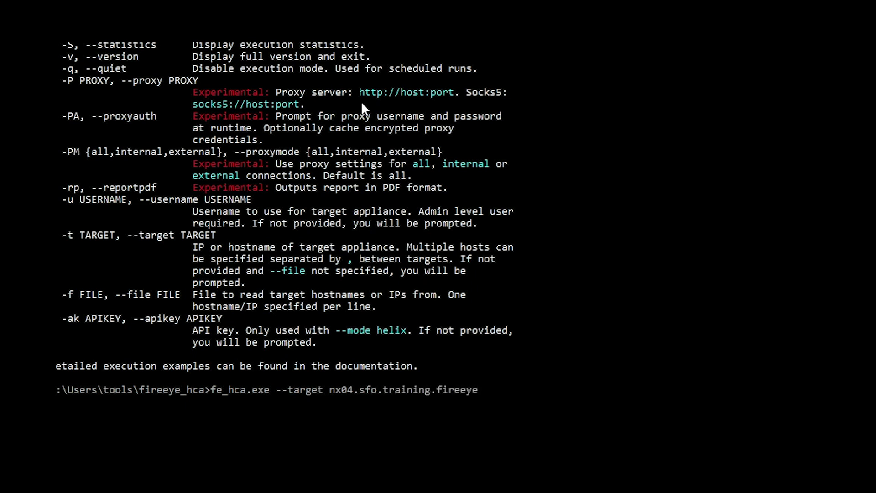
{"action": "type", "text": ".com"}
{"action": "key", "text": "BackSpace"}
{"action": "type", "text": "--username hc"}
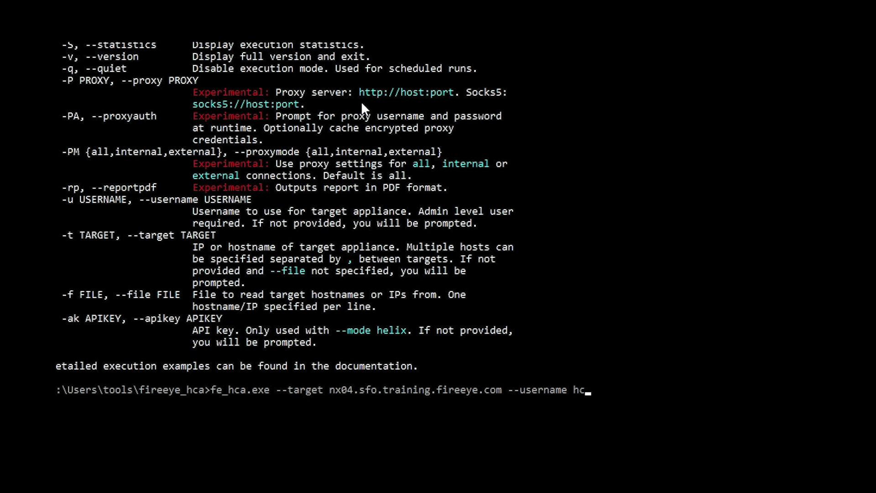
{"action": "type", "text": "a"}
{"action": "key", "text": "Return"}
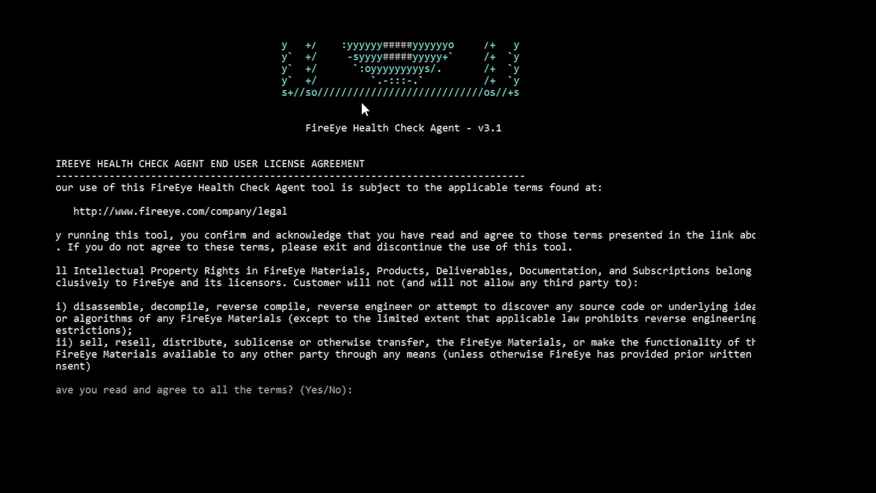
Step: Answer Yes to the licence terms, then enter the Support Portal e-mail and the passwords to generate the nx04 report
{"action": "type", "text": "Yes"}
{"action": "key", "text": "Return"}
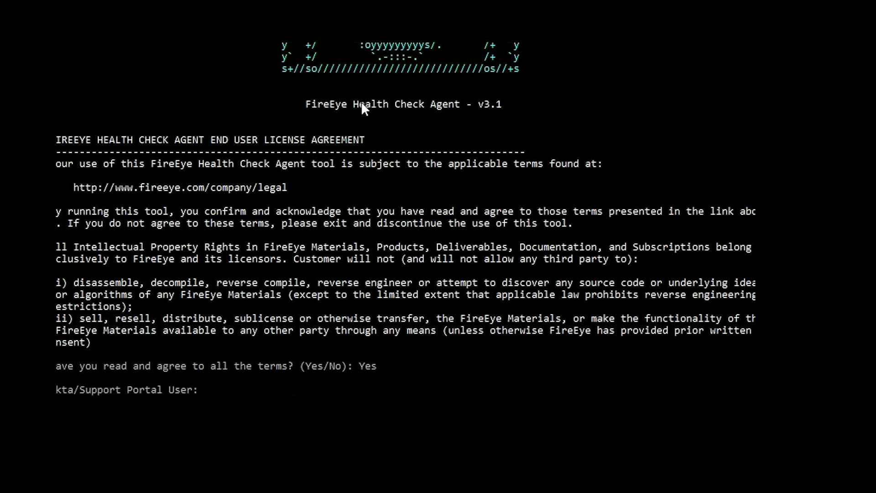
{"action": "key", "text": "Return"}
{"action": "key", "text": "Return"}
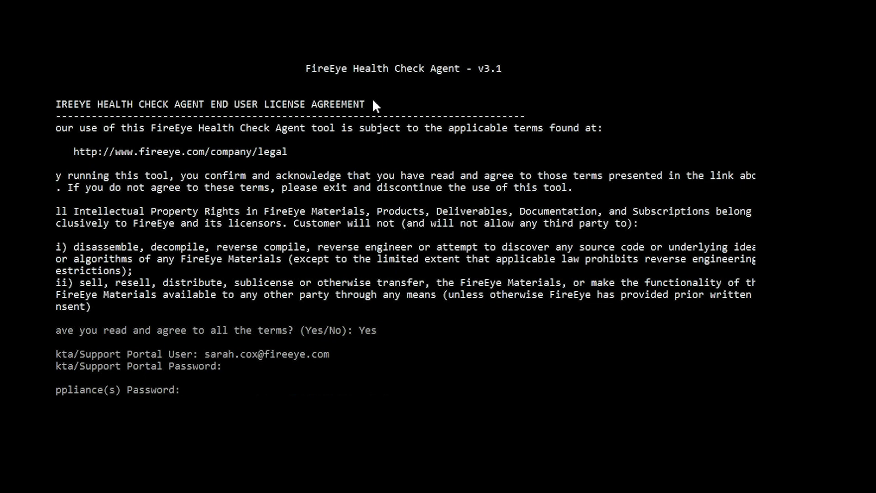
{"action": "key", "text": "Return"}
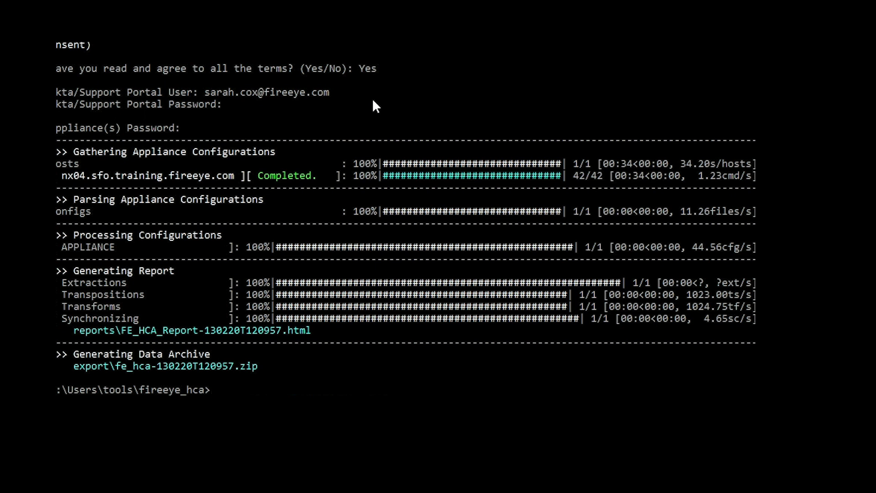
Step: Run fe_hca.exe --mode helix --file ./helix-hosts.txt --apikey with the pasted Helix API key
{"action": "type", "text": "fe_hca.exe"}
{"action": "type", "text": "--mode"}
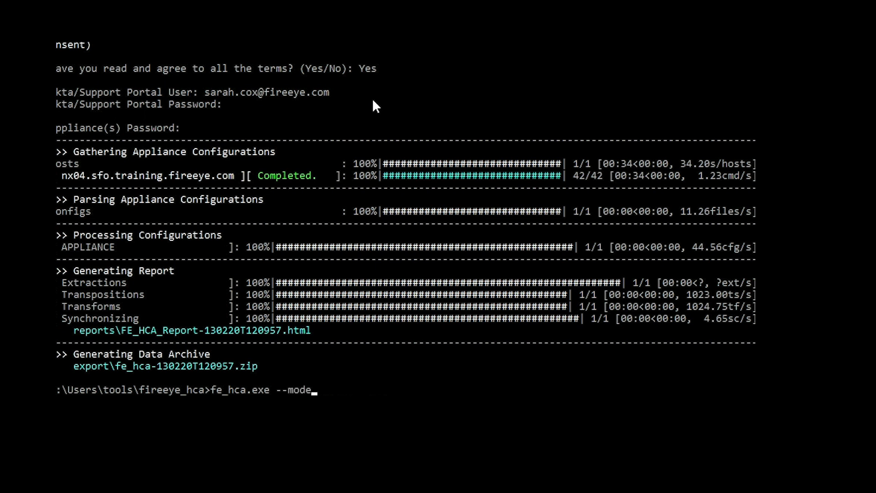
{"action": "type", "text": " helix --file ./hel"}
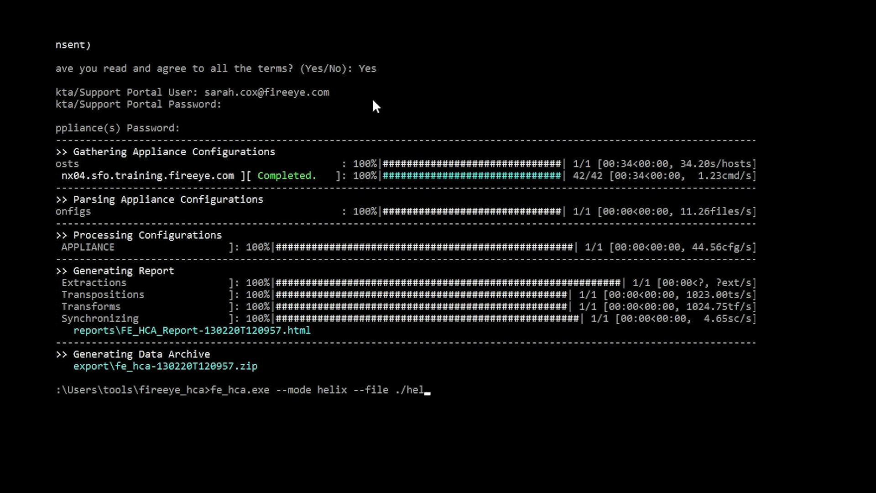
{"action": "type", "text": "ix-hosts.txt"}
{"action": "type", "text": "--apikey"}
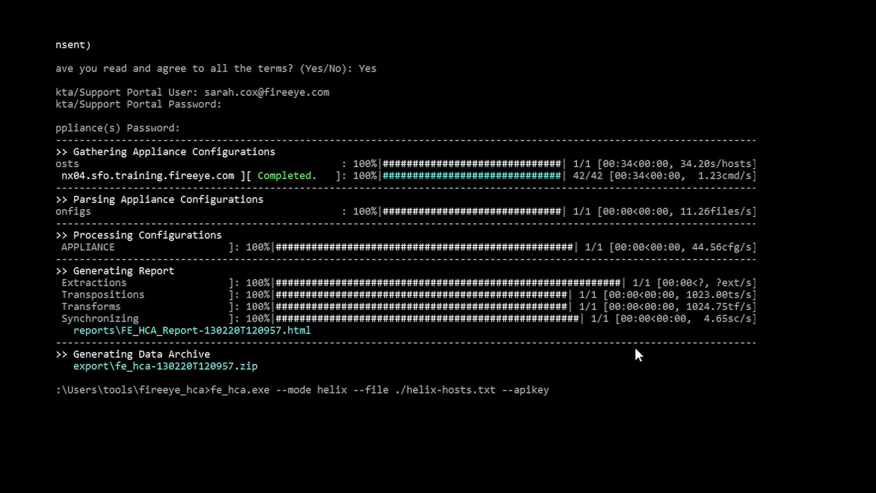
{"action": "key", "text": "ctrl+v"}
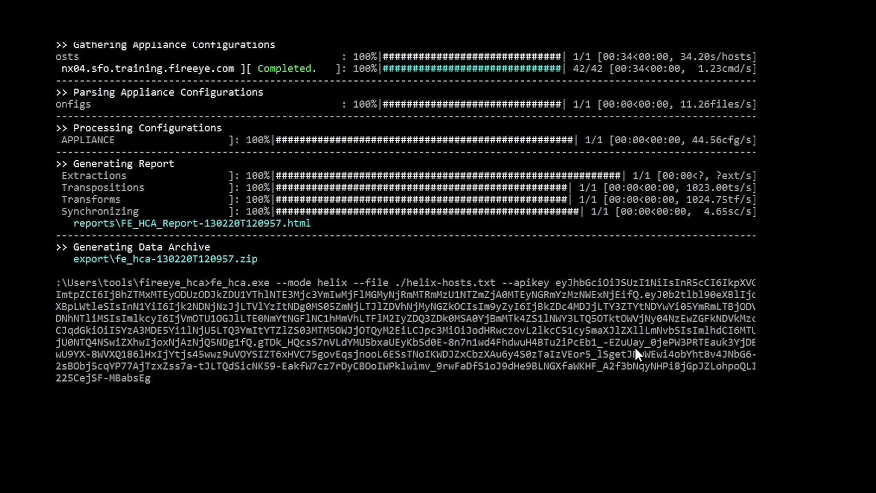
{"action": "key", "text": "Return"}
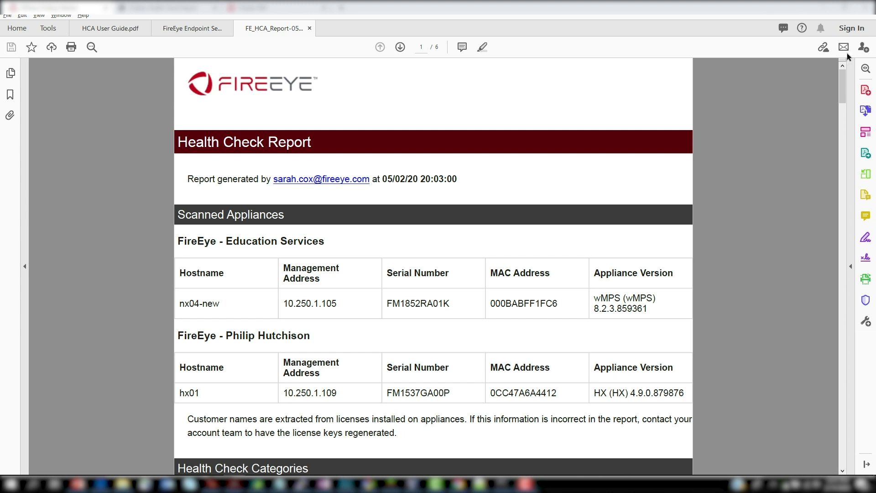
Step: Scroll the FE_HCA_Report PDF down to the Appliance Scorecard and System Licenses findings
{"action": "scroll", "coordinate": [740, 194], "scroll_direction": "down", "scroll_amount": 5}
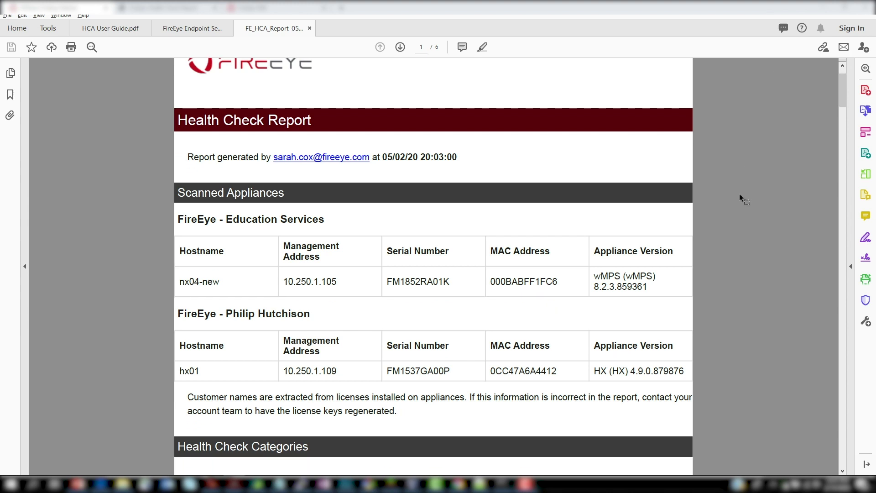
{"action": "scroll", "coordinate": [739, 193], "scroll_direction": "down", "scroll_amount": 10}
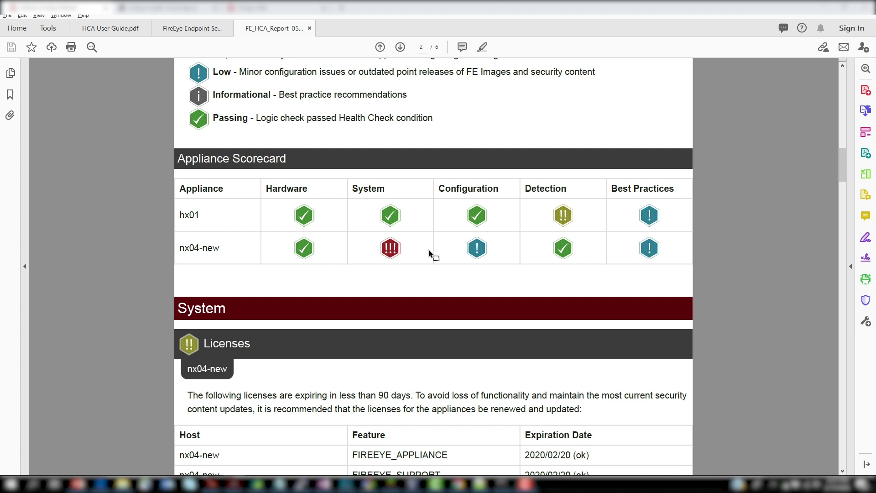
{"action": "scroll", "coordinate": [429, 250], "scroll_direction": "down", "scroll_amount": 3}
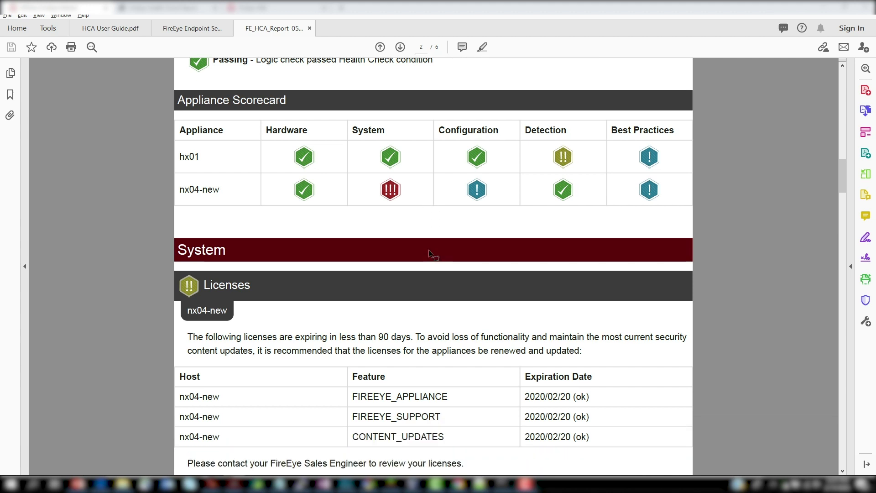
{"action": "scroll", "coordinate": [429, 250], "scroll_direction": "down", "scroll_amount": 1}
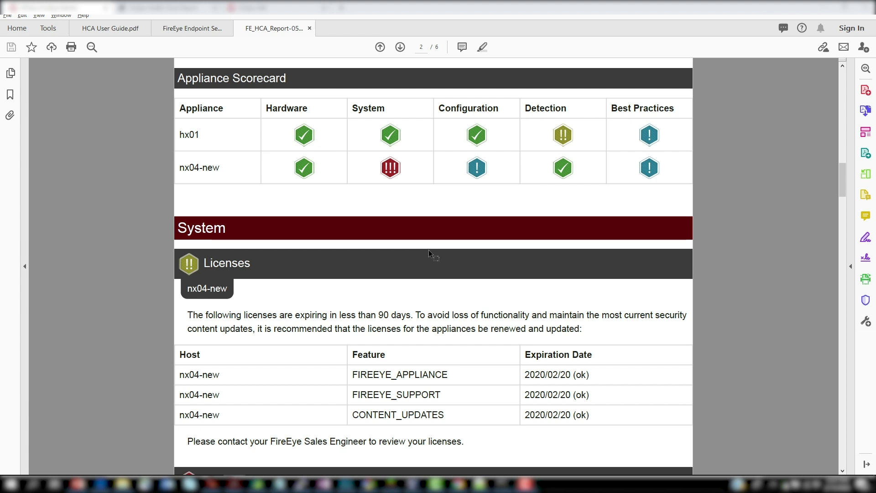
{"action": "scroll", "coordinate": [429, 250], "scroll_direction": "down", "scroll_amount": 5}
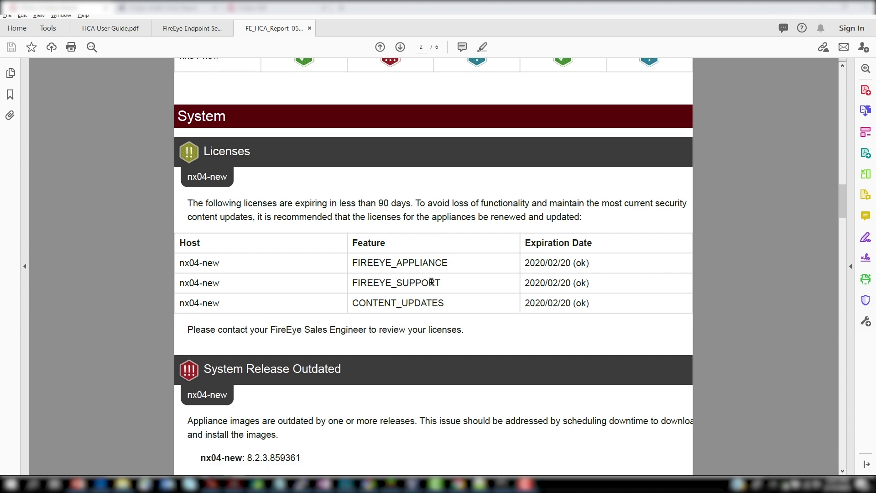
Step: Scroll past Configuration and Detection to page 4's Best Practices on unconfigured automated backups
{"action": "scroll", "coordinate": [432, 283], "scroll_direction": "down", "scroll_amount": 18}
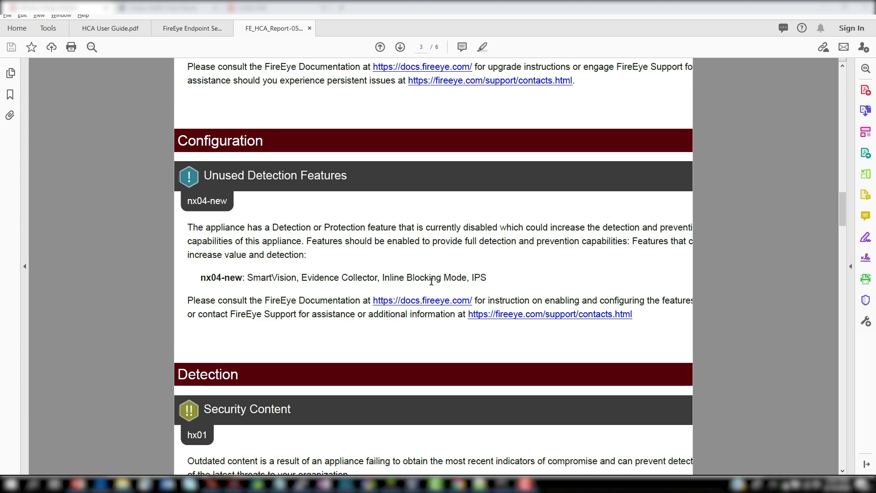
{"action": "scroll", "coordinate": [432, 282], "scroll_direction": "down", "scroll_amount": 4}
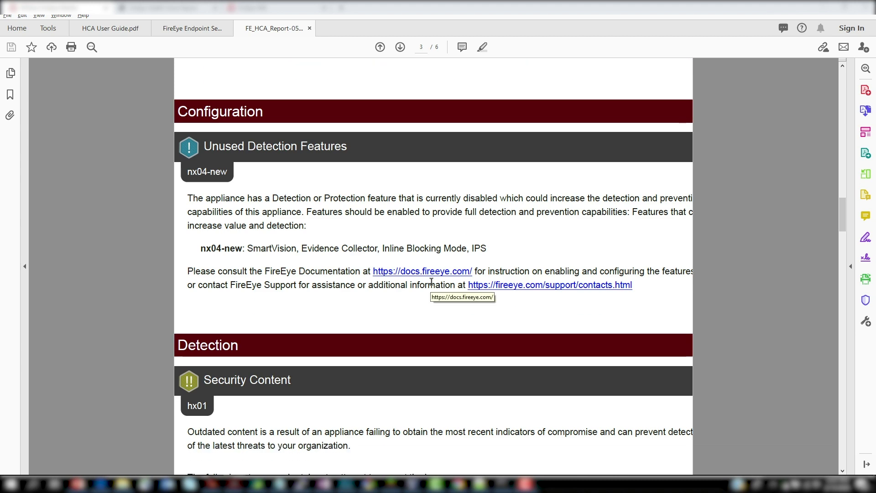
{"action": "scroll", "coordinate": [323, 343], "scroll_direction": "down", "scroll_amount": 5}
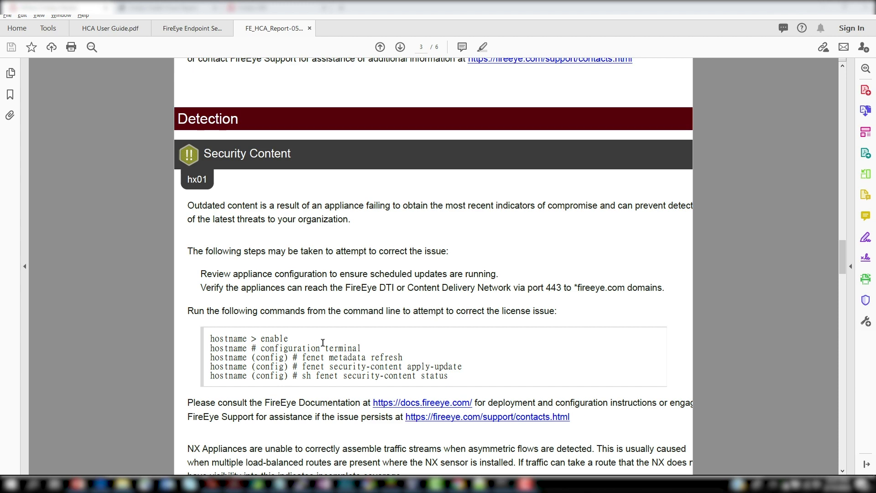
{"action": "scroll", "coordinate": [323, 342], "scroll_direction": "down", "scroll_amount": 10}
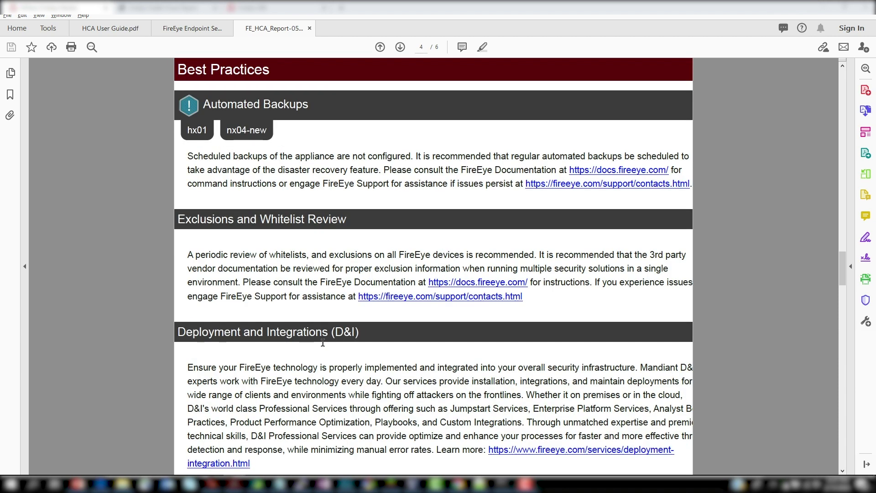